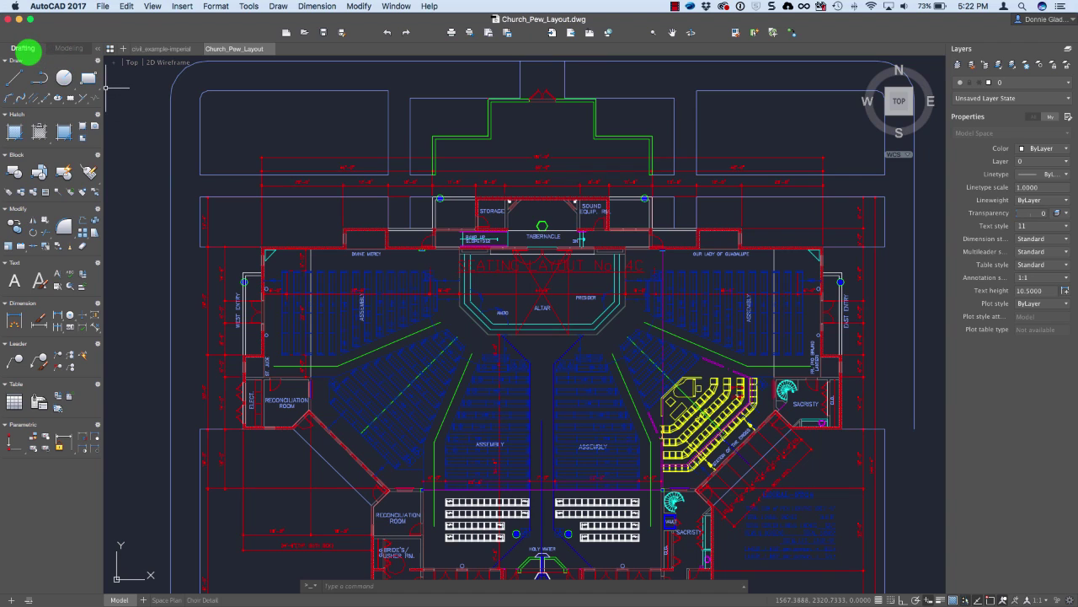
# - View the Modeling tool set and return to the Drafting tool set
pyautogui.click(79, 51)
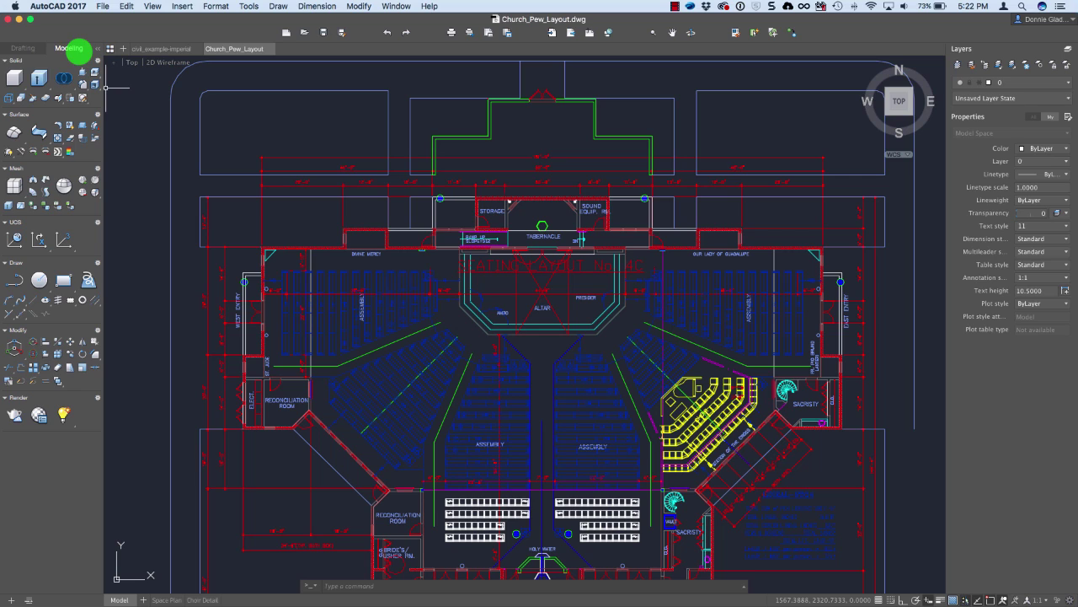
pyautogui.click(24, 48)
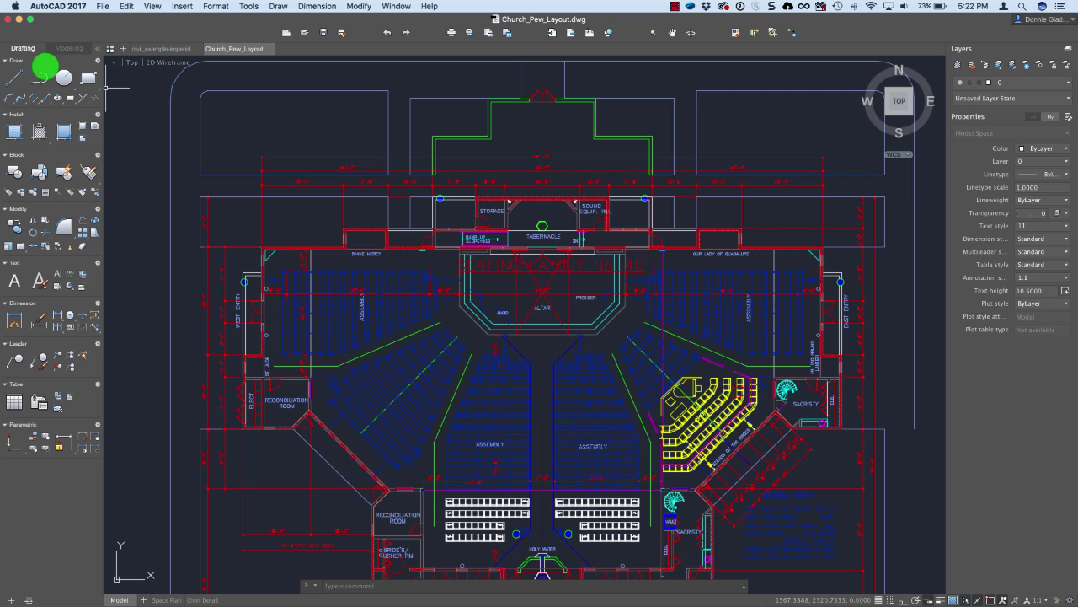
# - Add the 3D Polyline tool to the Draw tool group and remove it again
pyautogui.click(98, 61)
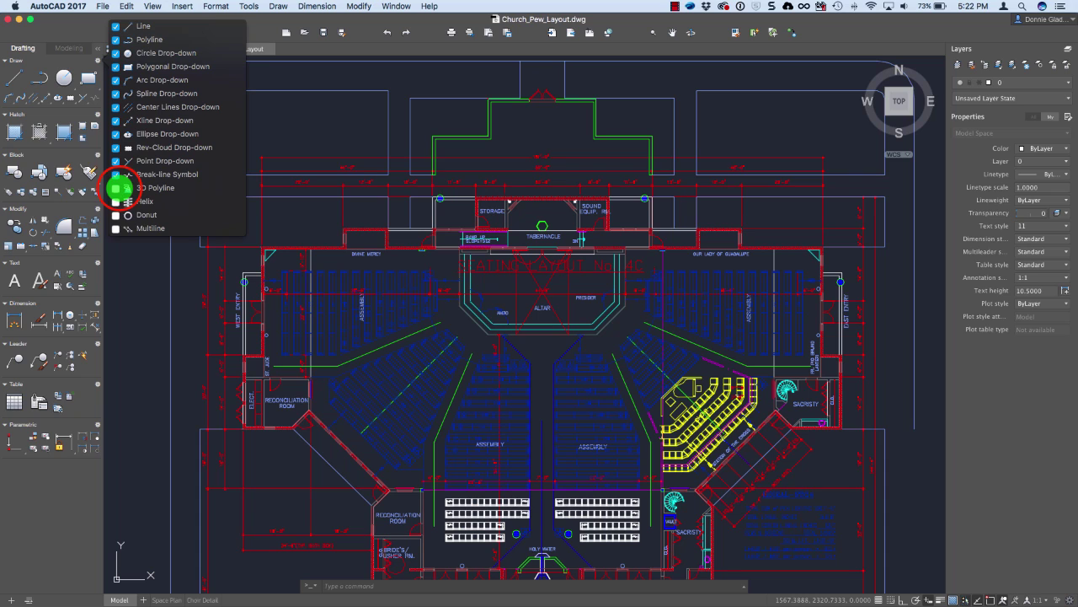
pyautogui.click(119, 188)
pyautogui.click(119, 188)
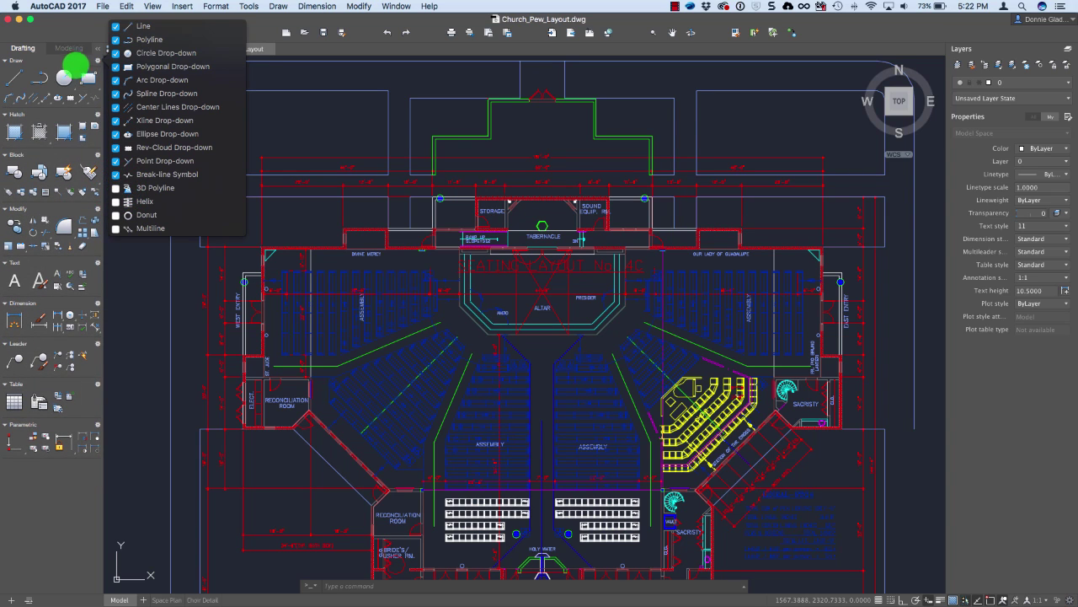
pyautogui.click(53, 517)
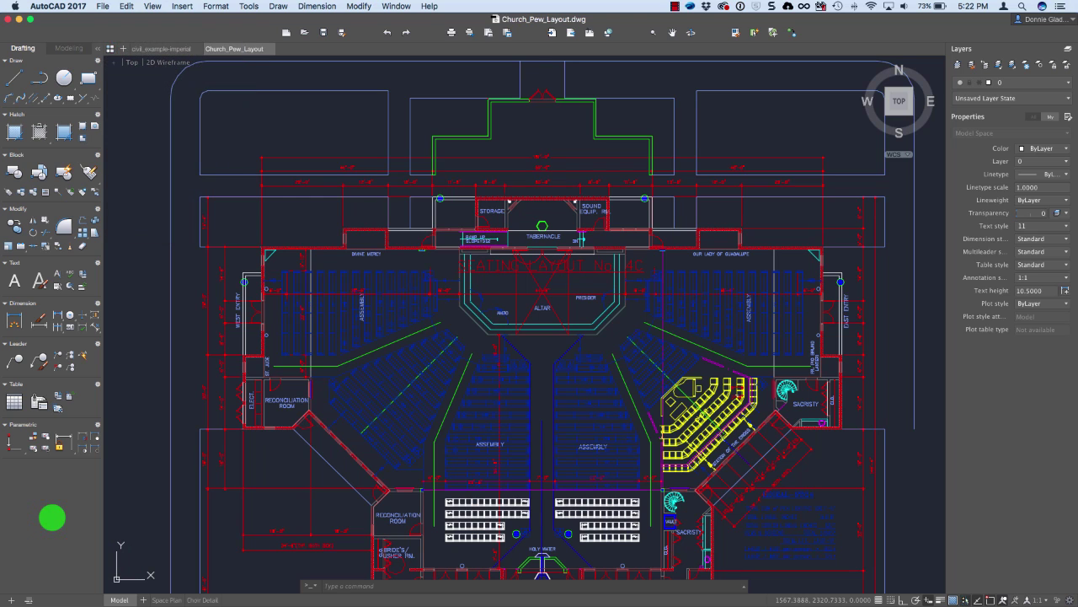
# - Create a new custom tool panel in the Drafting tool set and name it with the owner's first name
pyautogui.click(11, 594)
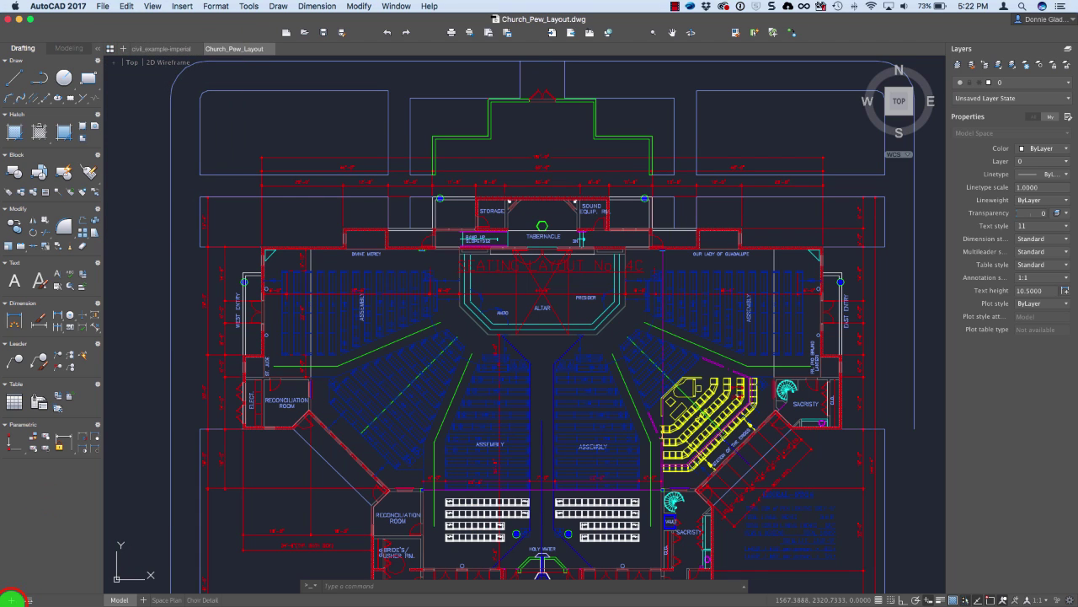
pyautogui.click(167, 350)
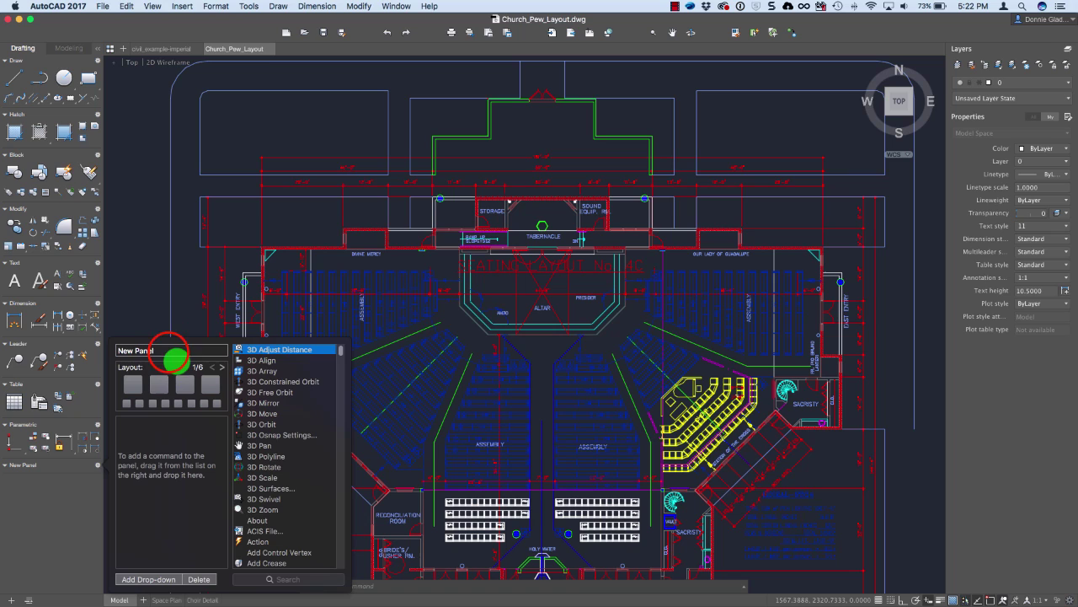
pyautogui.write('Donnie')
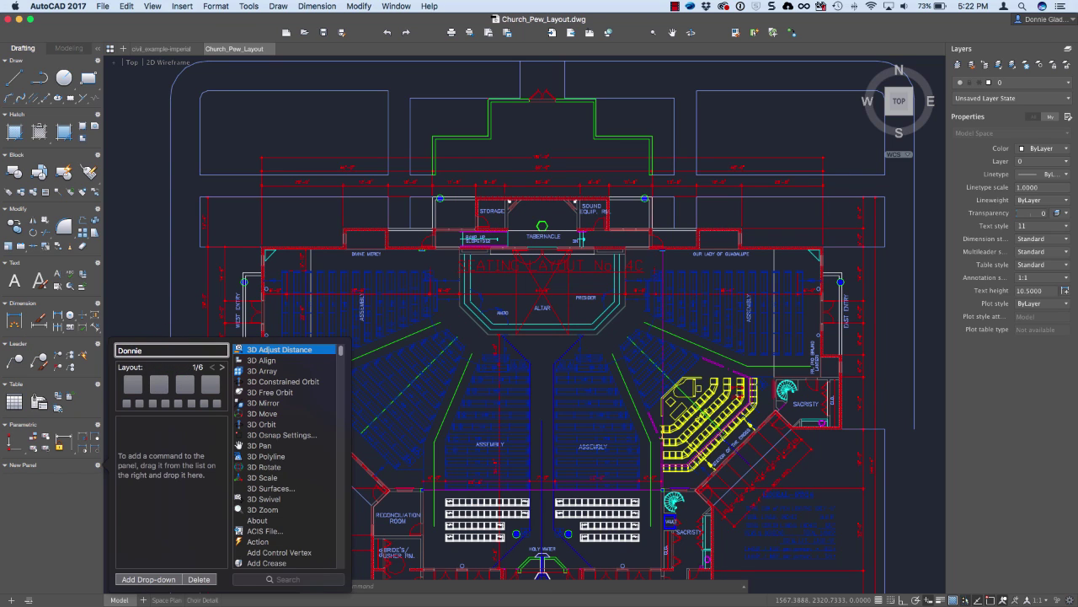
pyautogui.press('Return')
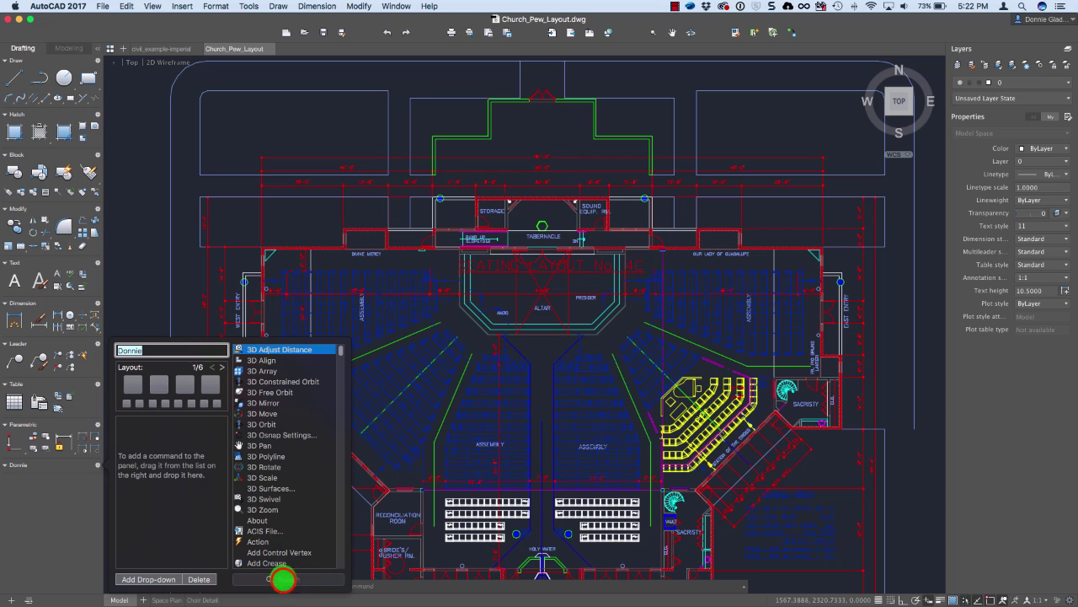
# - Find the PDF commands and add PDFIMPORT to the new custom tool panel
pyautogui.click(283, 579)
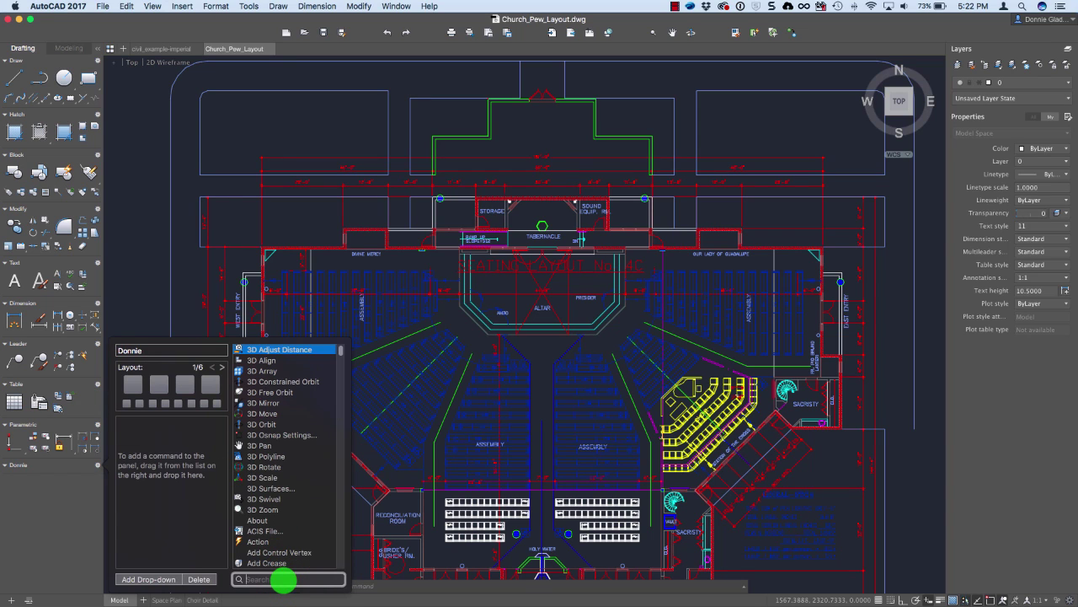
pyautogui.write('pdf')
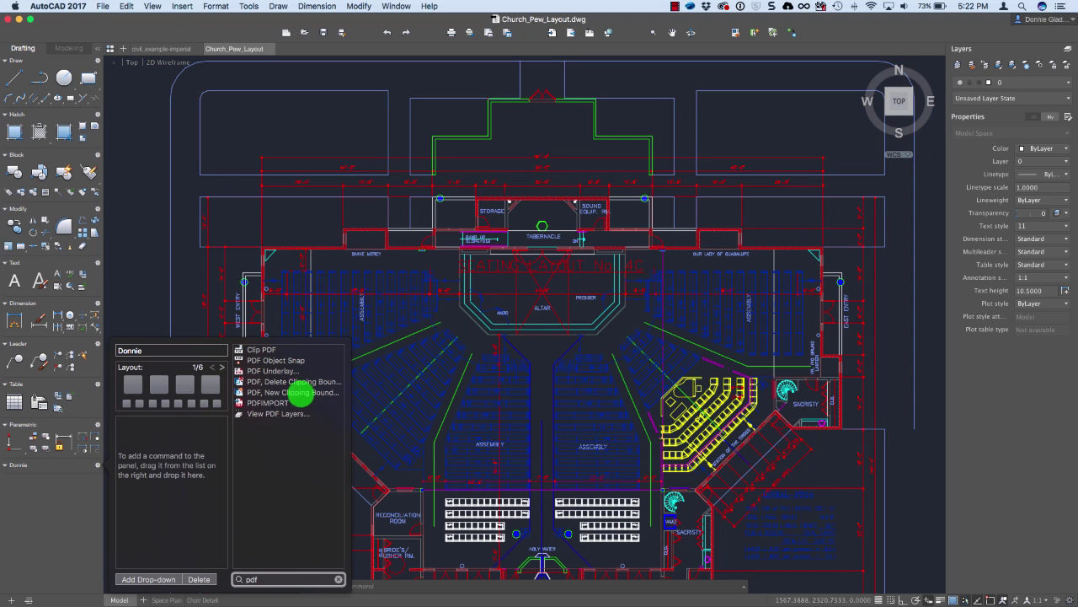
pyautogui.moveTo(261, 404); pyautogui.dragTo(183, 435)
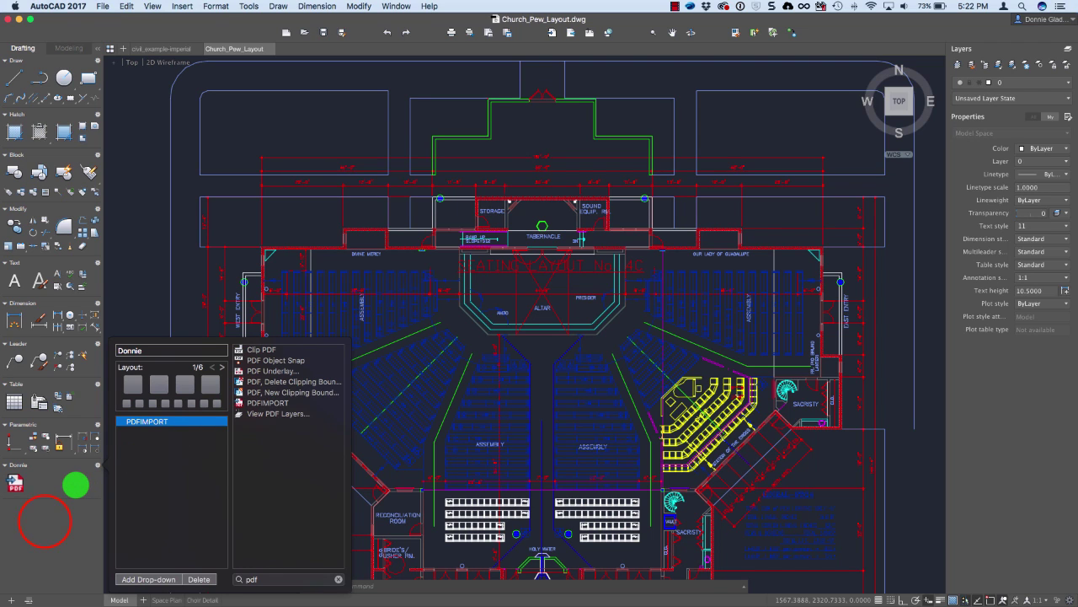
pyautogui.click(45, 511)
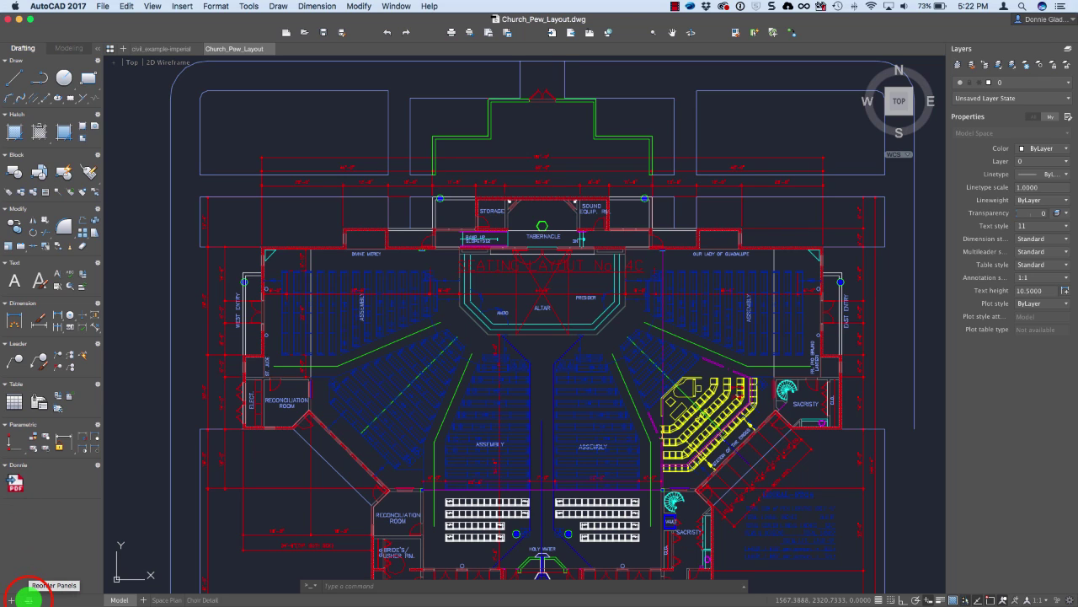
# - Reorder the Drafting tool panels so the custom panel comes first, above Draw
pyautogui.click(28, 599)
pyautogui.moveTo(32, 506)
pyautogui.mouseDown()
pyautogui.moveTo(37, 516)
pyautogui.moveTo(39, 409)
pyautogui.mouseUp()
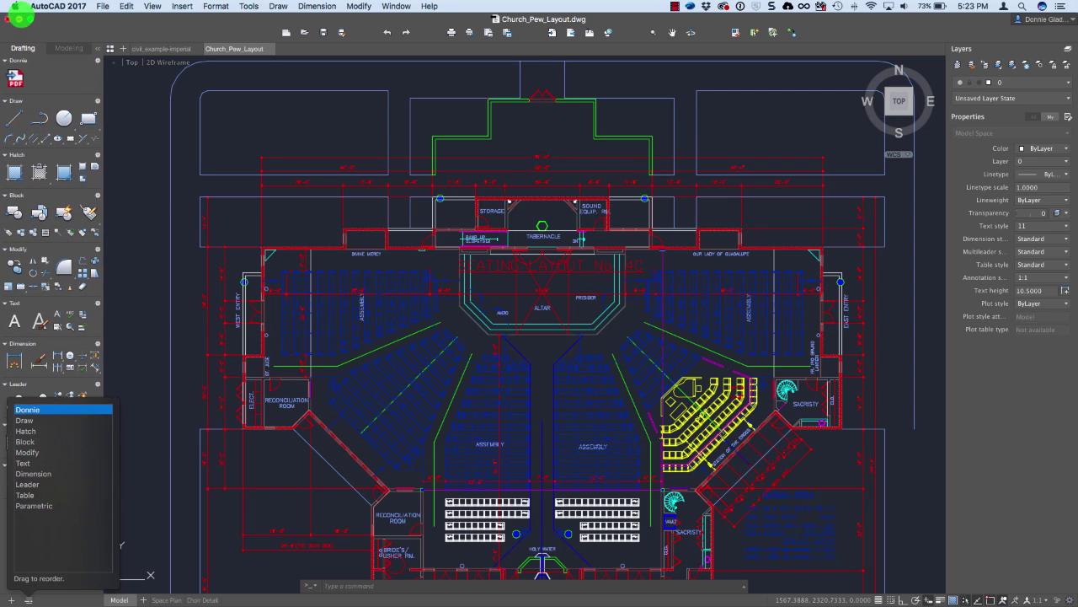
pyautogui.click(128, 318)
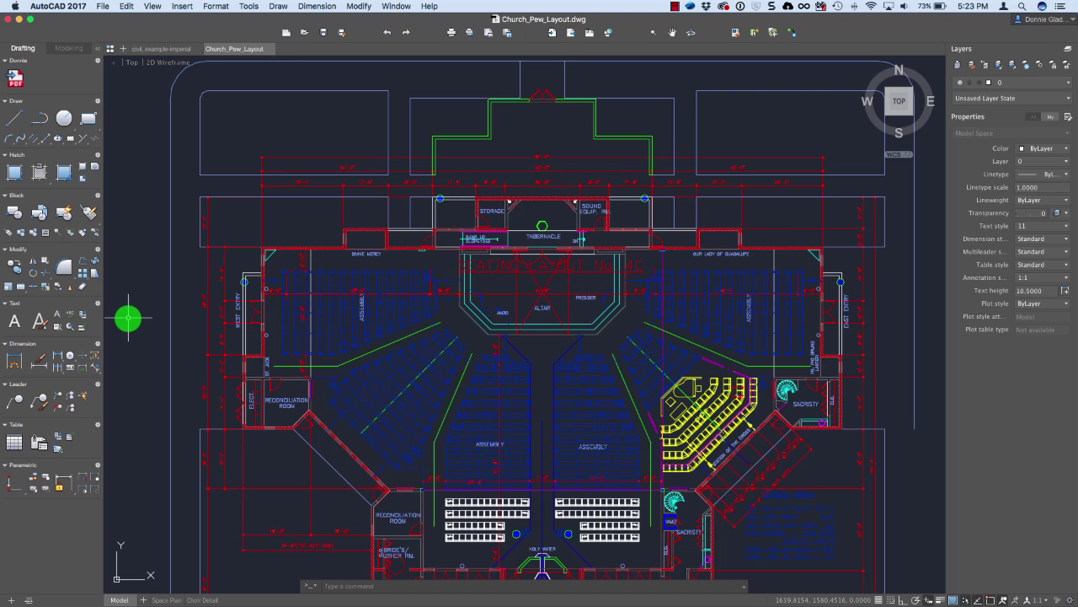
# - Switch back and forth between the civil_example-imperial and Church_Pew_Layout drawings, ending in Church_Pew_Layout
pyautogui.click(156, 48)
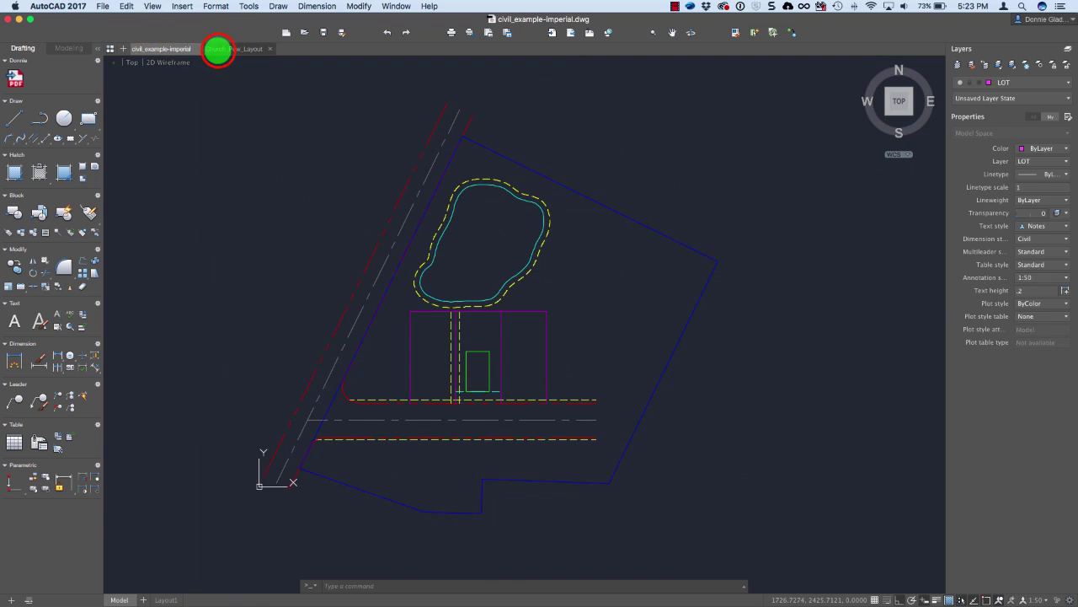
pyautogui.click(217, 49)
pyautogui.click(180, 47)
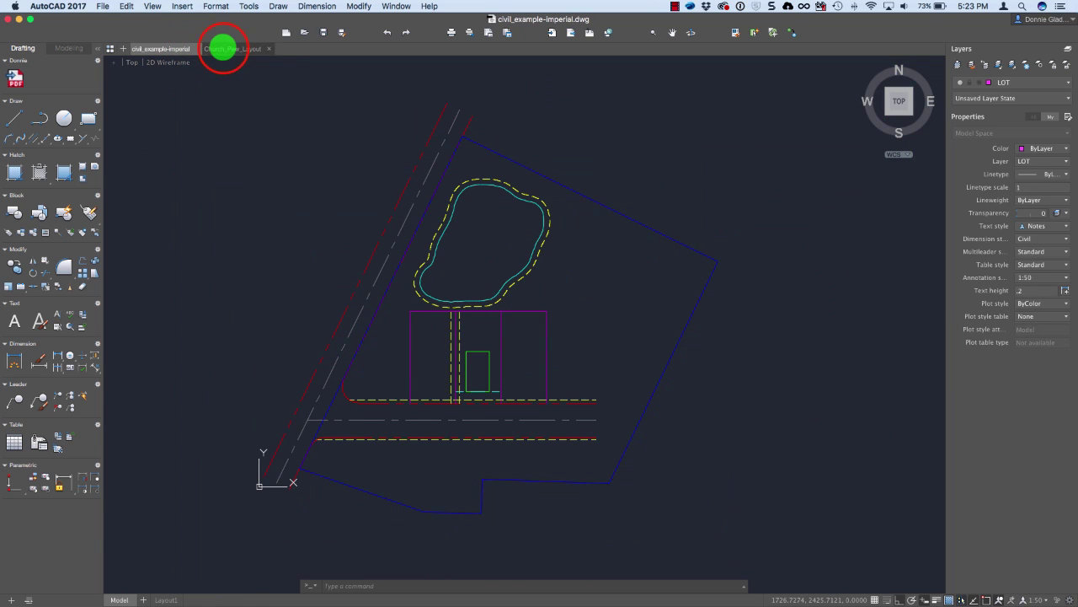
pyautogui.click(222, 48)
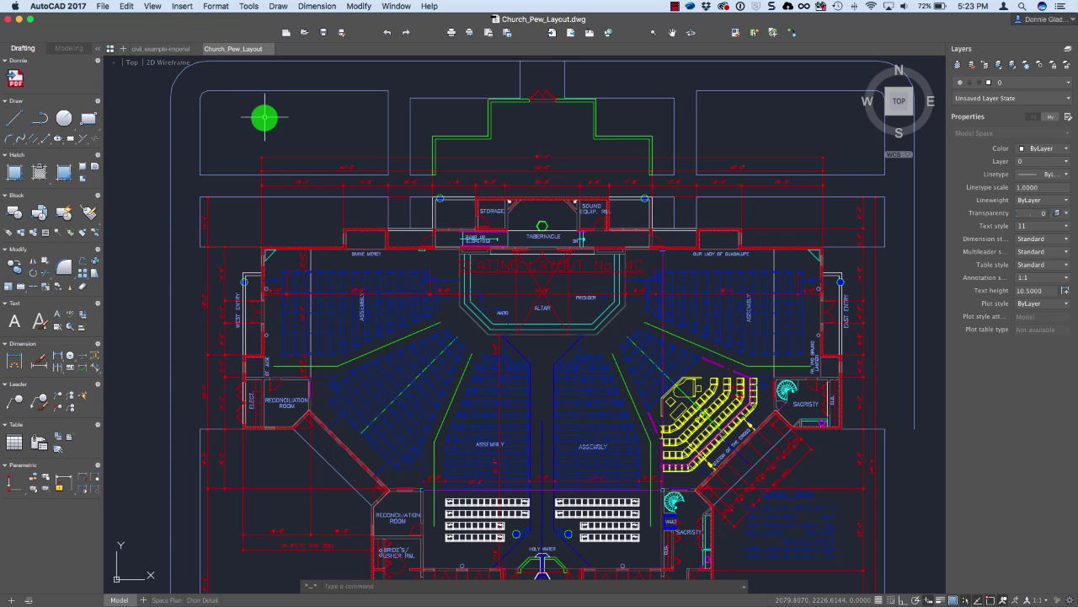
# - Use the drawing and layout previews to open the Space Plan layout and then the Choir Detail layout
pyautogui.click(110, 49)
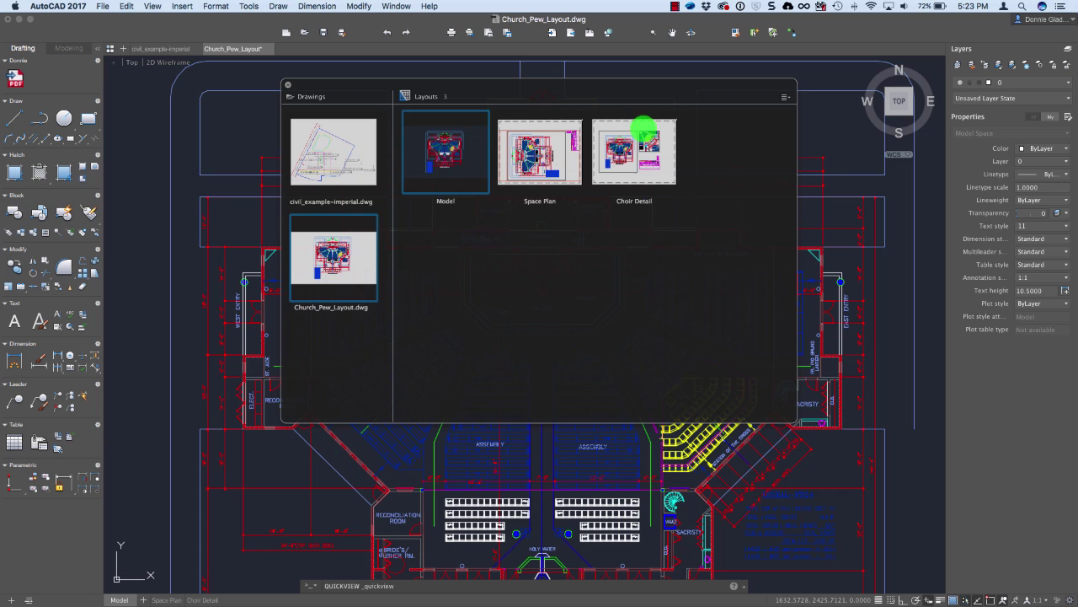
pyautogui.click(536, 158)
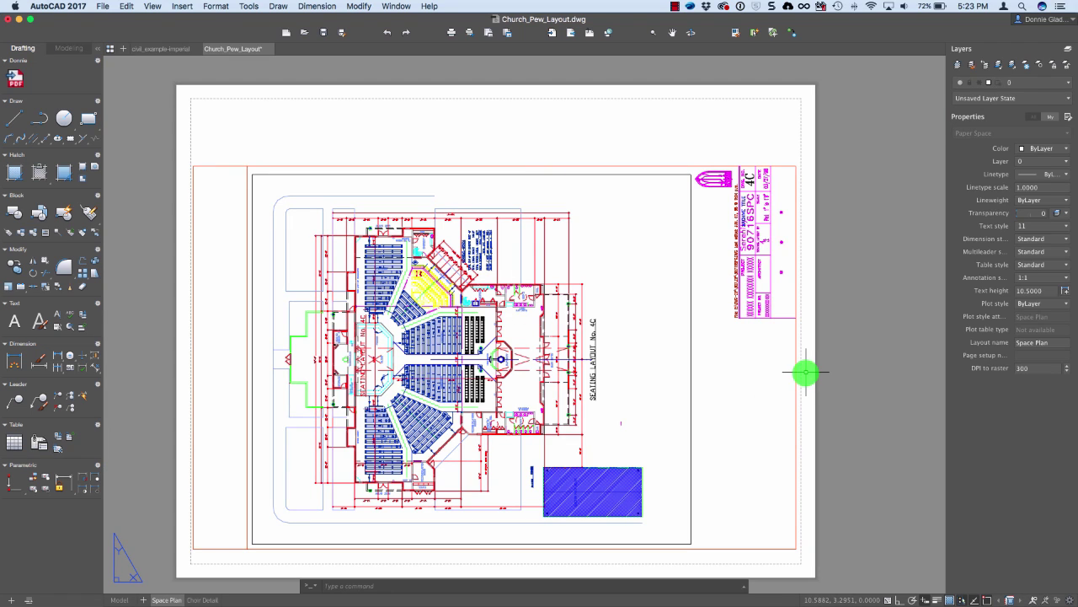
pyautogui.click(110, 49)
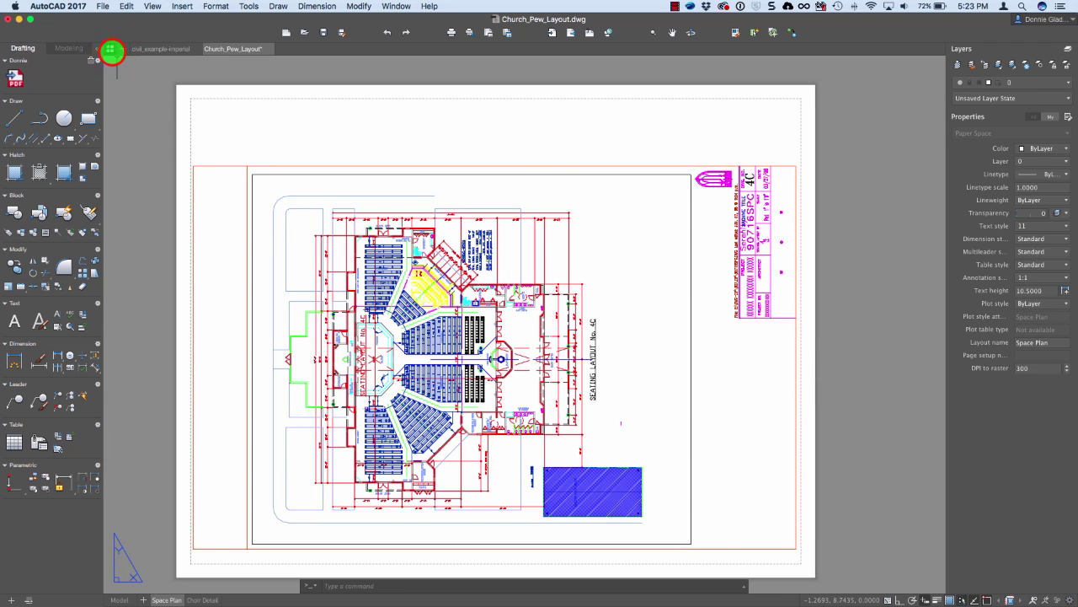
pyautogui.click(638, 154)
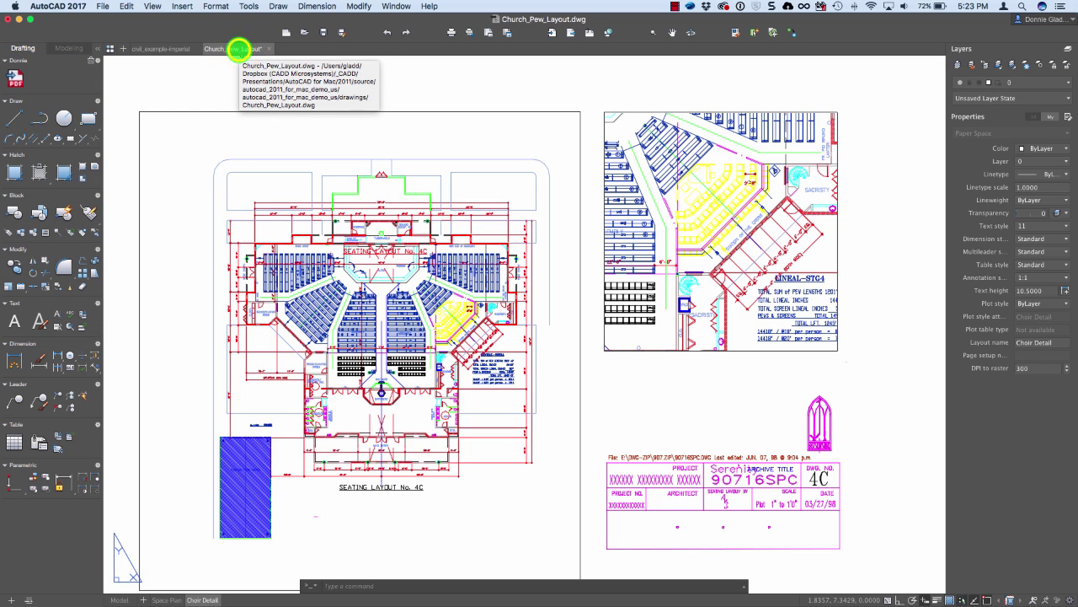
# - Move the Church_Pew_Layout drawing to a new session, saving it first
pyautogui.rightClick(238, 49)
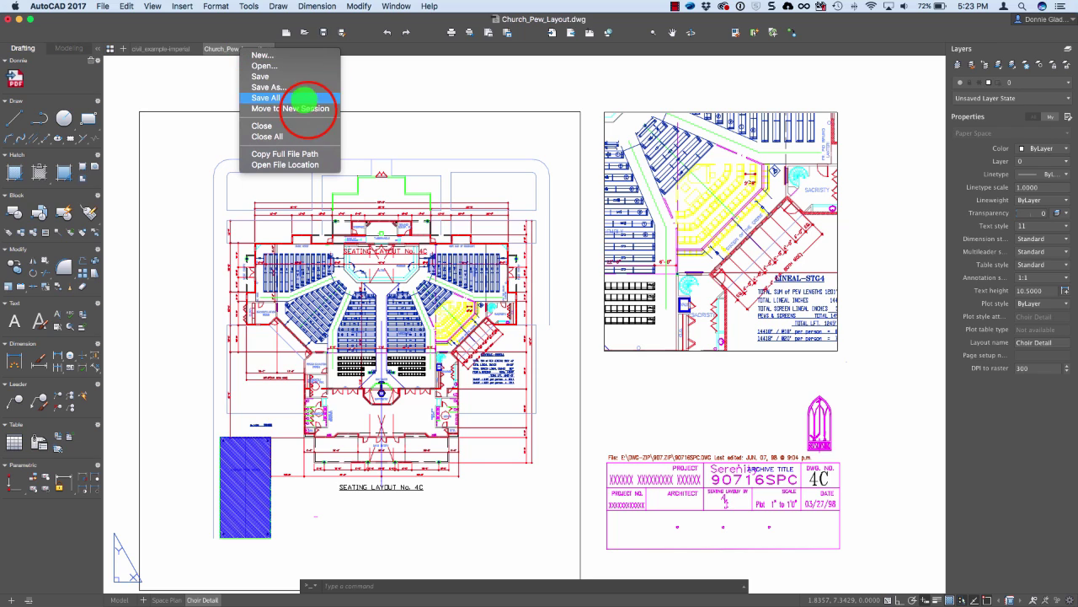
pyautogui.click(306, 108)
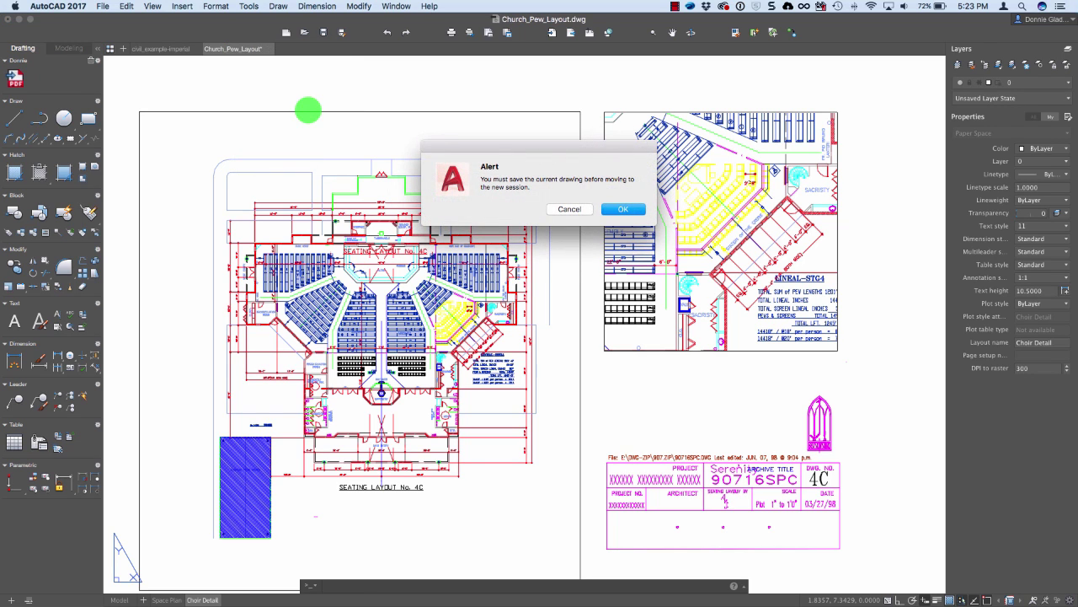
pyautogui.click(610, 208)
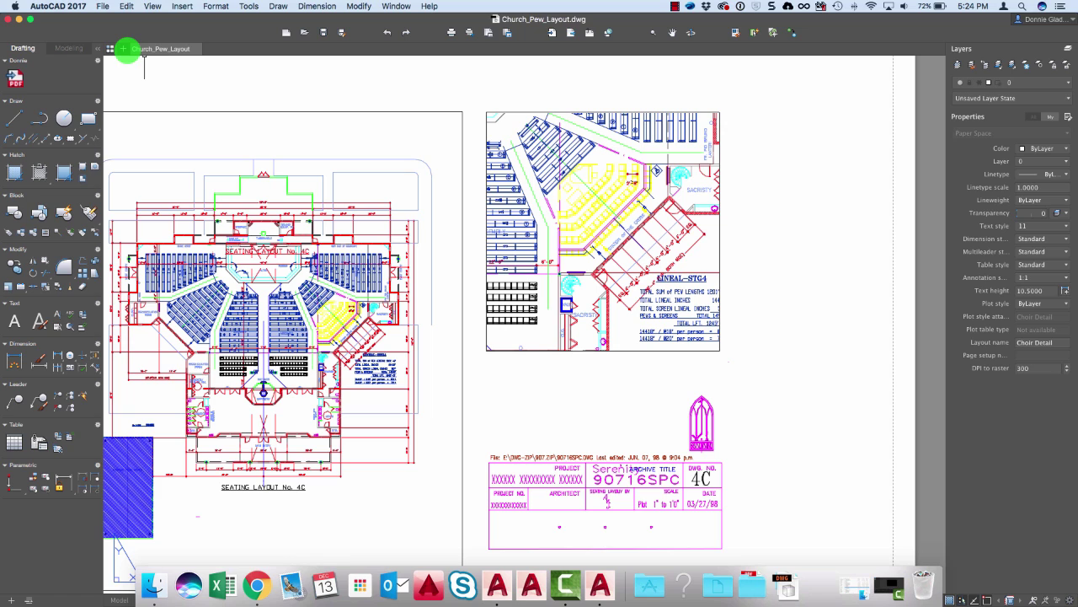
# - Create a new drawing and import Residential for Plotting-CADD1.pdf into it at scale 1.0000 and rotation 0, using the PDF layers
pyautogui.click(125, 49)
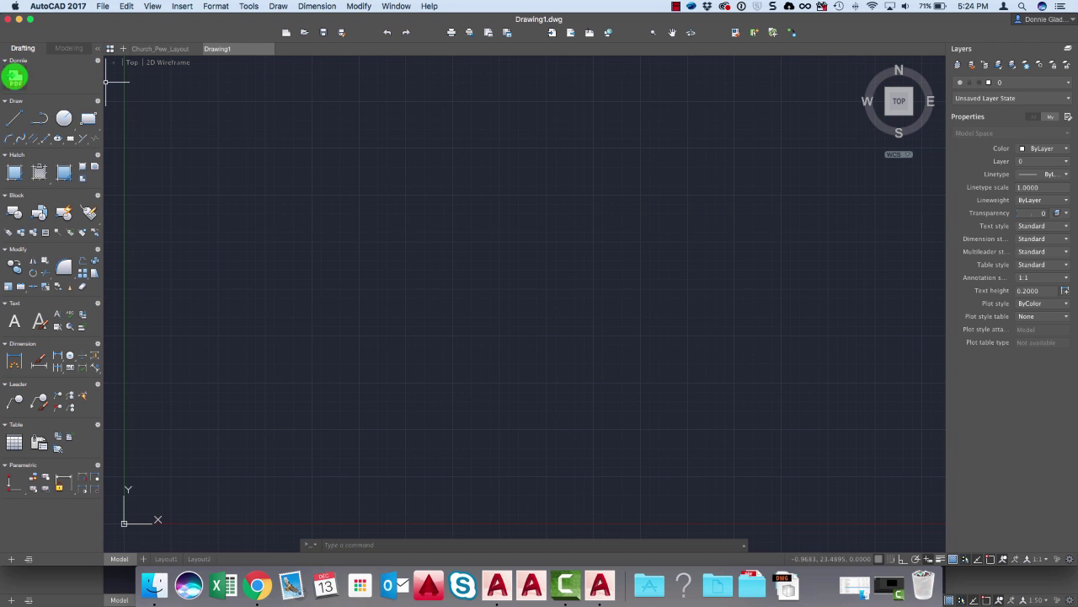
pyautogui.click(14, 78)
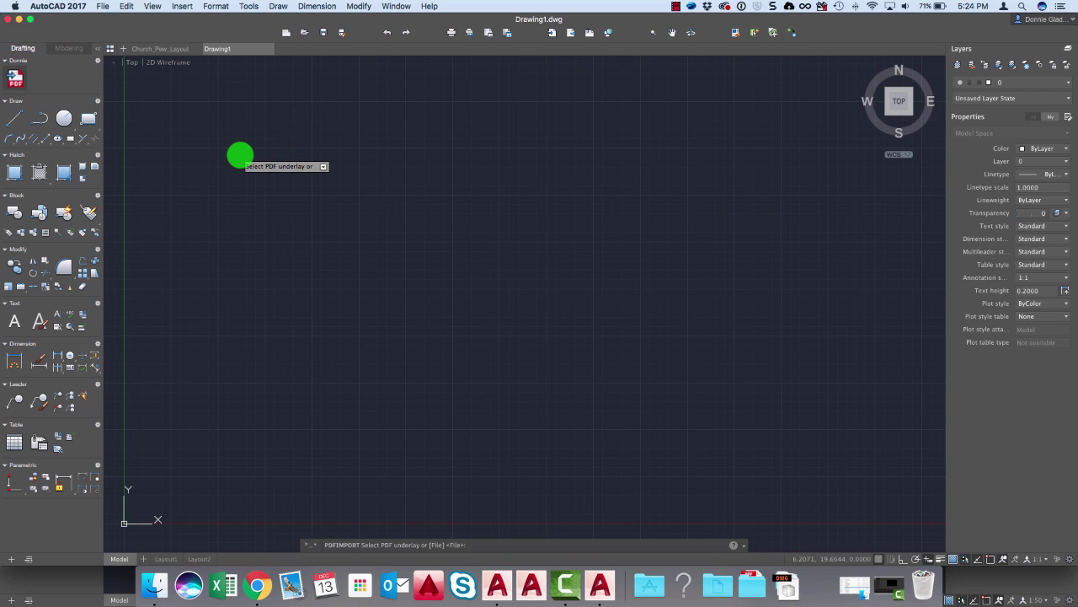
pyautogui.press('Return')
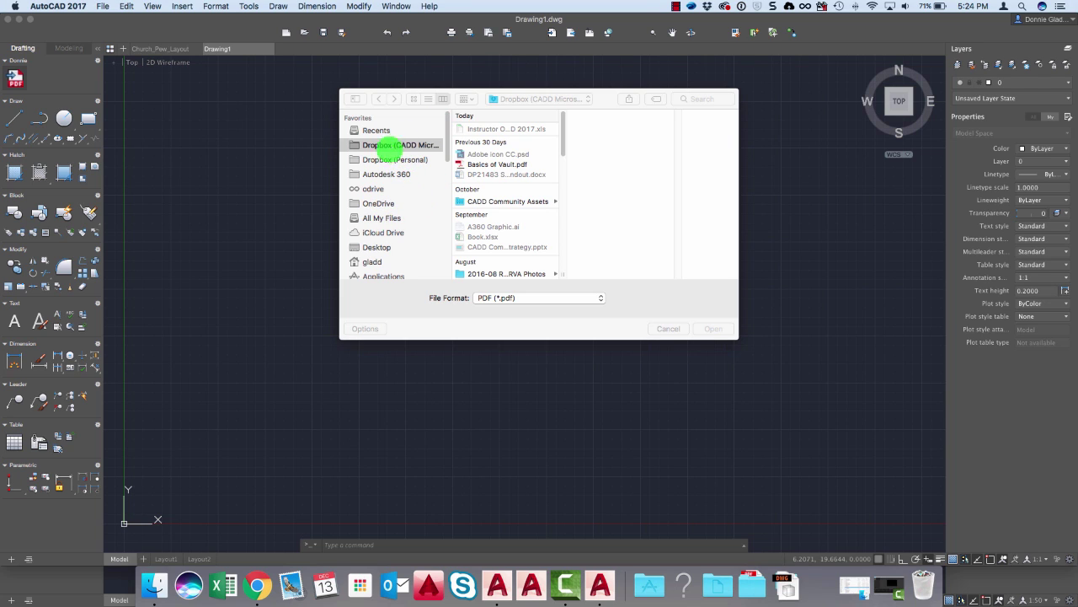
pyautogui.scroll(-5, 505, 181)
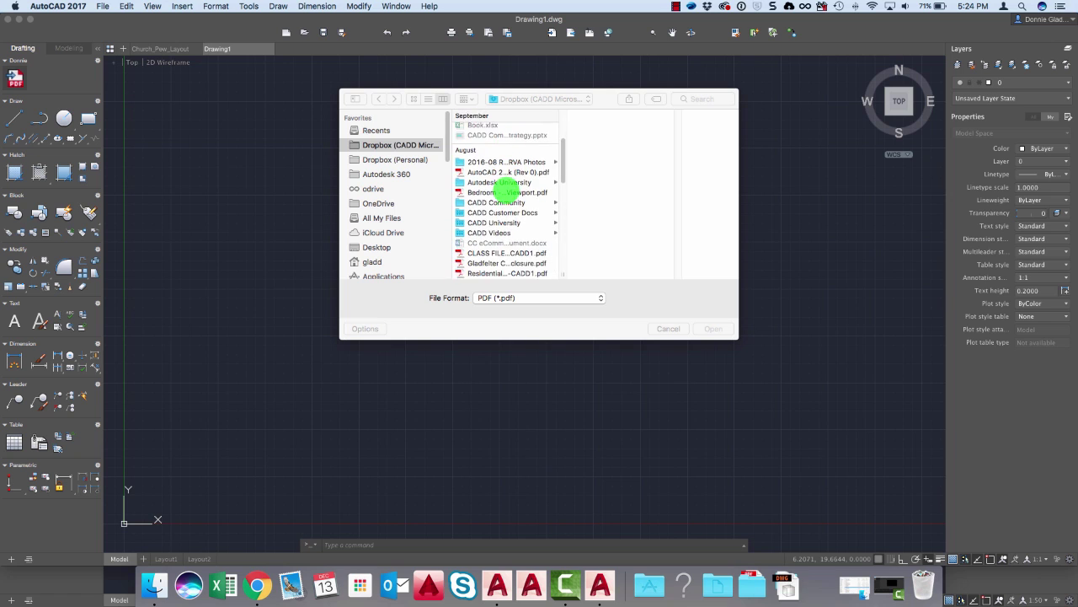
pyautogui.scroll(-2, 501, 187)
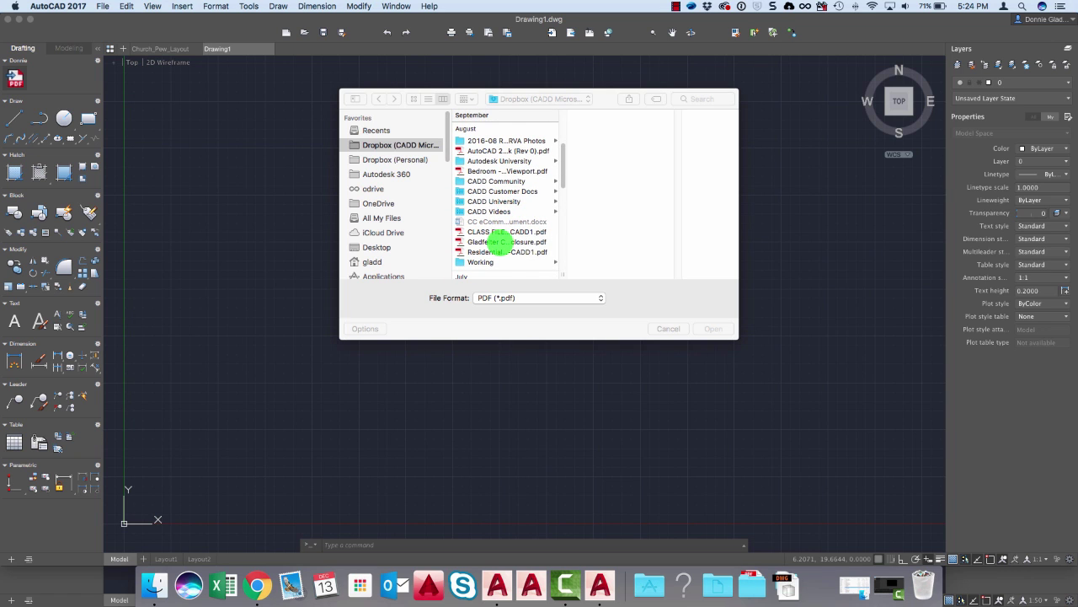
pyautogui.click(499, 246)
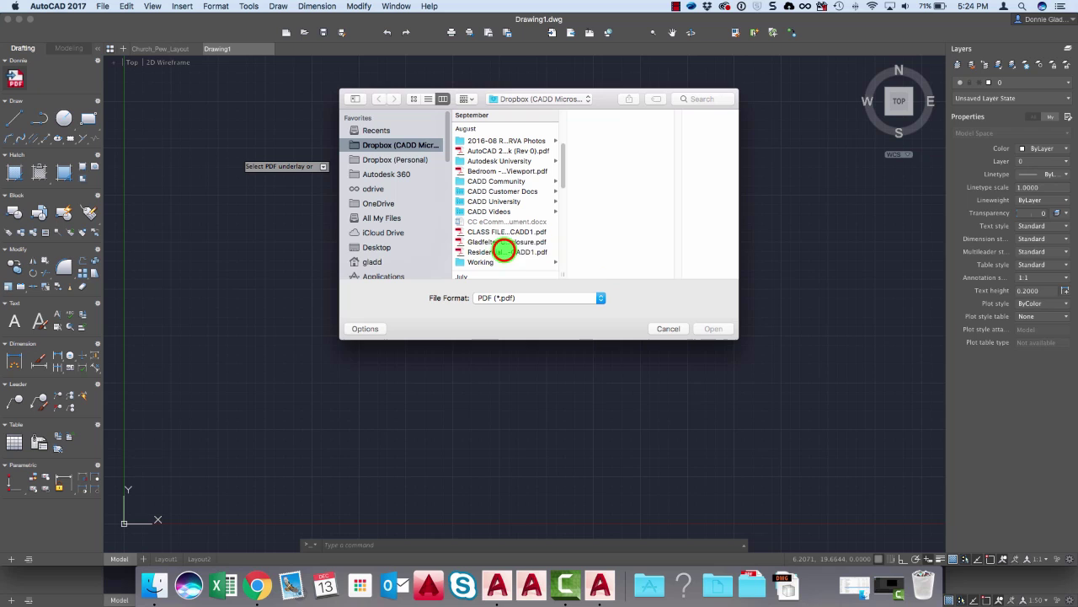
pyautogui.click(503, 251)
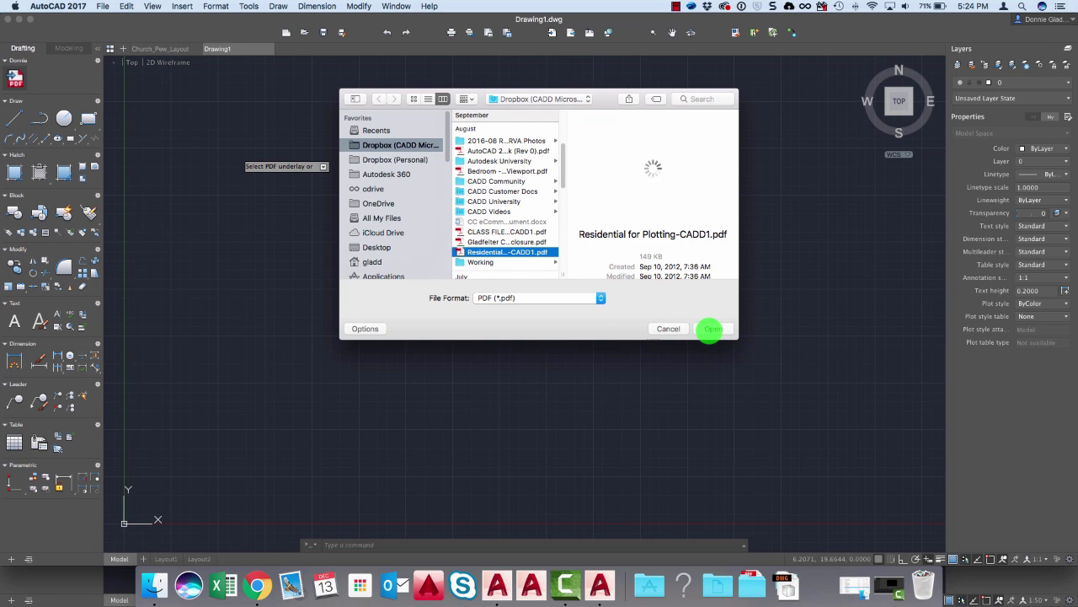
pyautogui.click(710, 329)
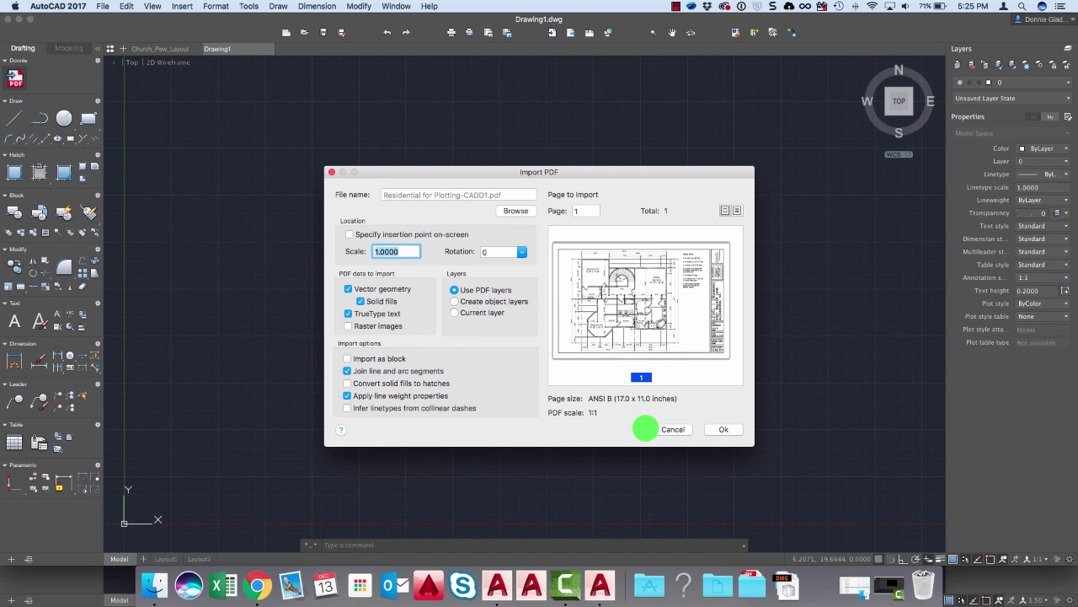
pyautogui.click(722, 430)
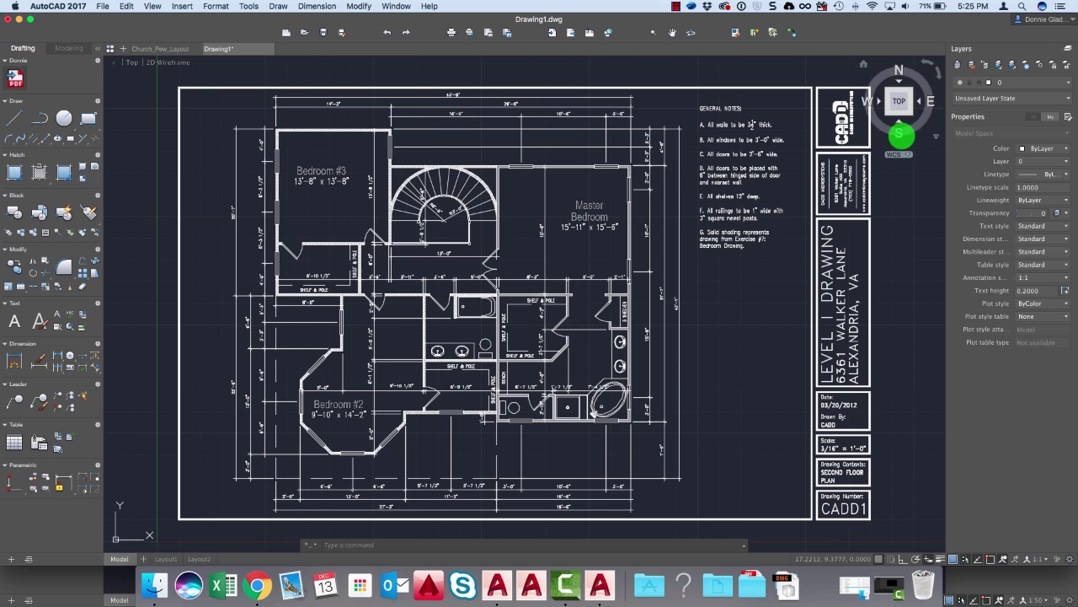
# - Open the full layer list and set the PDF_A-GLAZ layer's color to blue
pyautogui.click(1064, 49)
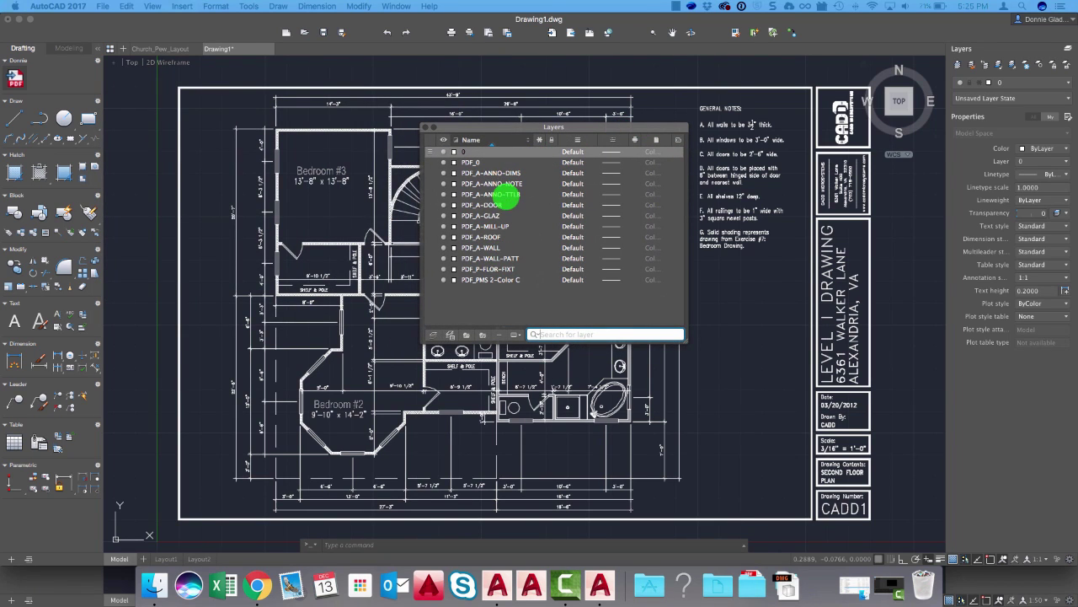
pyautogui.click(454, 216)
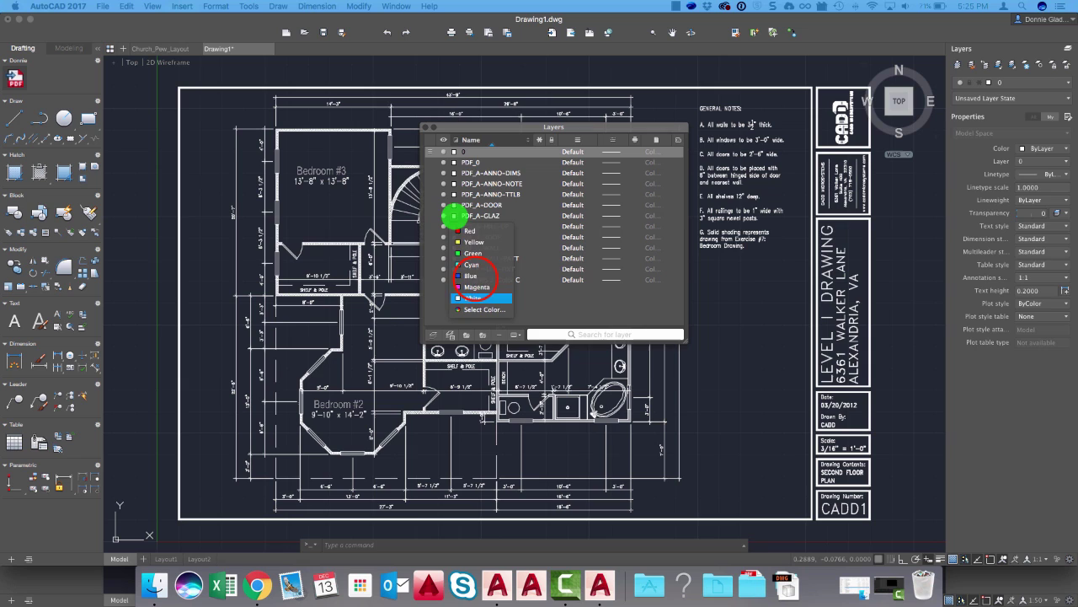
pyautogui.click(475, 274)
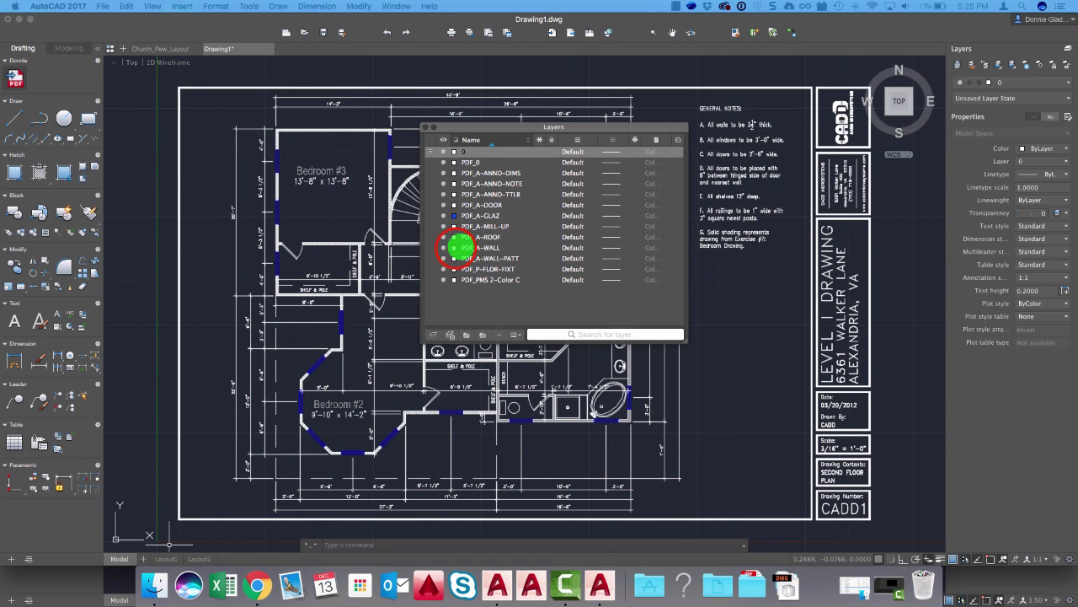
# - Set the PDF_A-WALL and PDF_A-WALL-PATT layers to yellow and move the layer list clear of the staircase
pyautogui.click(454, 248)
pyautogui.click(466, 275)
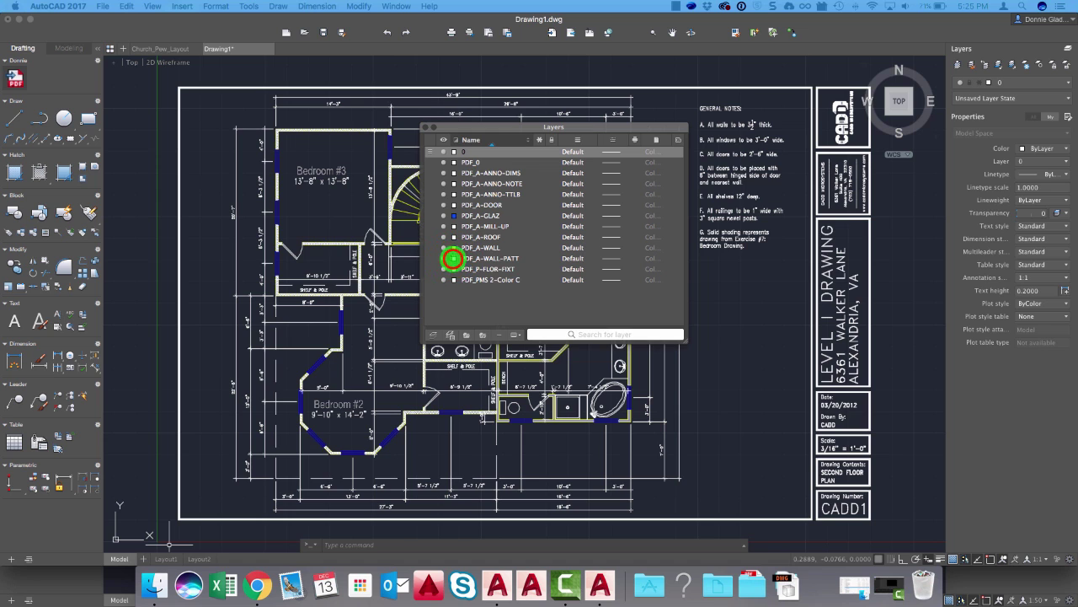
pyautogui.click(454, 258)
pyautogui.click(464, 287)
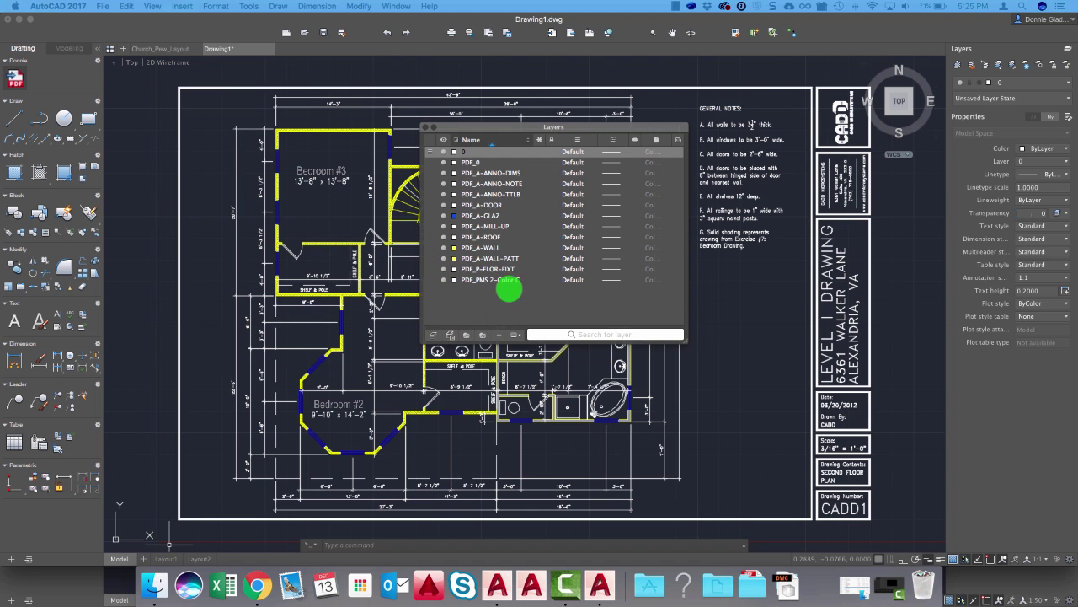
pyautogui.moveTo(546, 127); pyautogui.dragTo(712, 135)
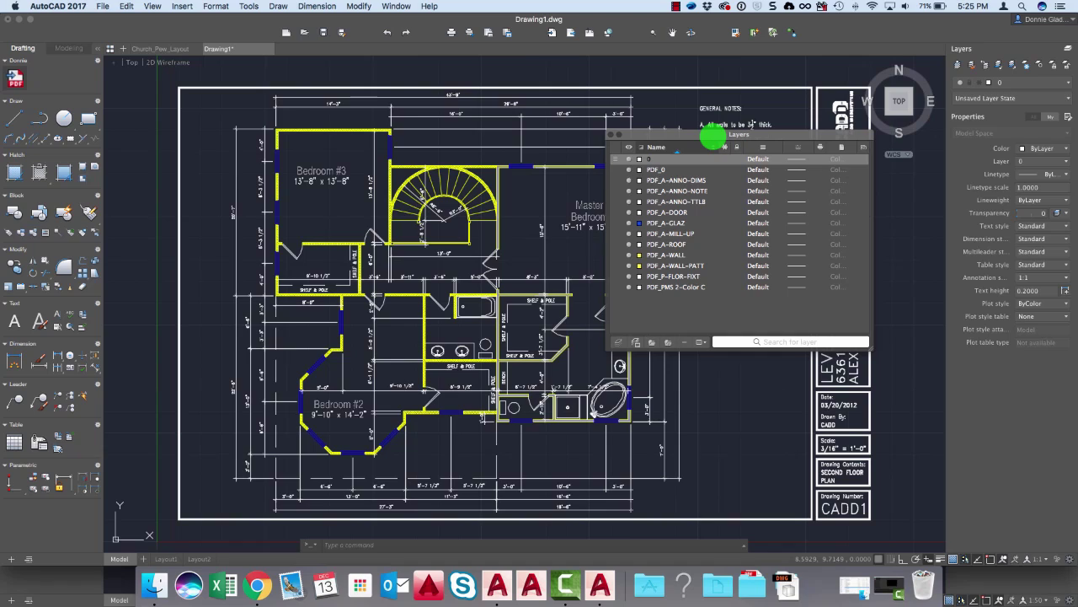